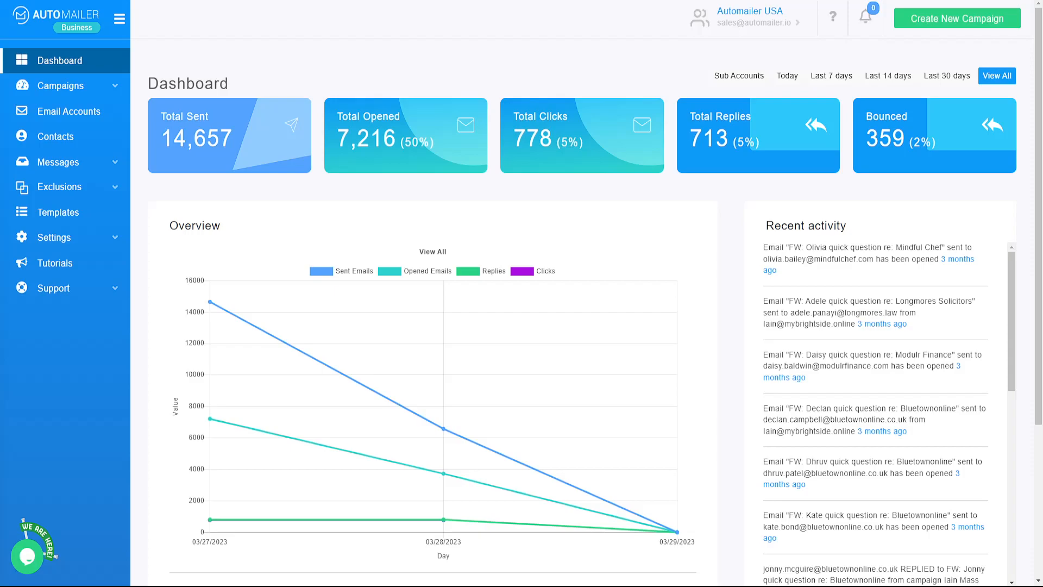
# Open the contact list "Demo list", examine its contact fields, and return to the lists overview
pyautogui.click(80, 146)
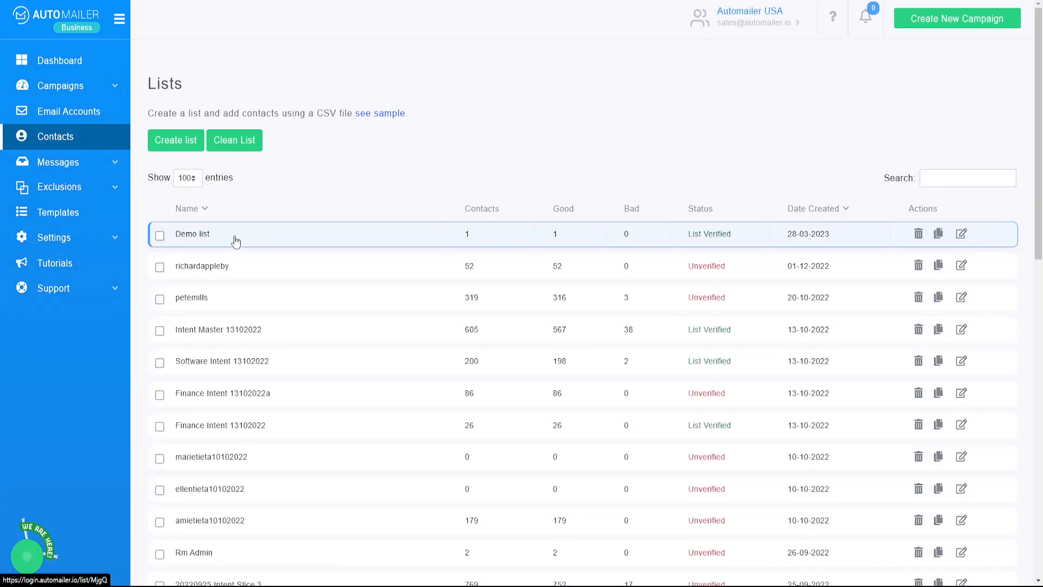
pyautogui.click(235, 240)
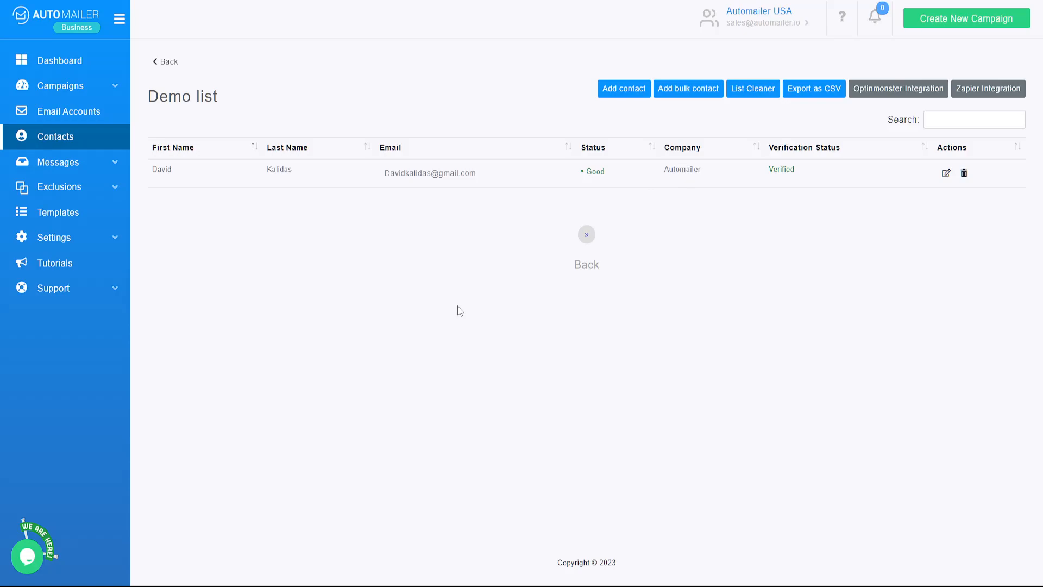
pyautogui.click(90, 145)
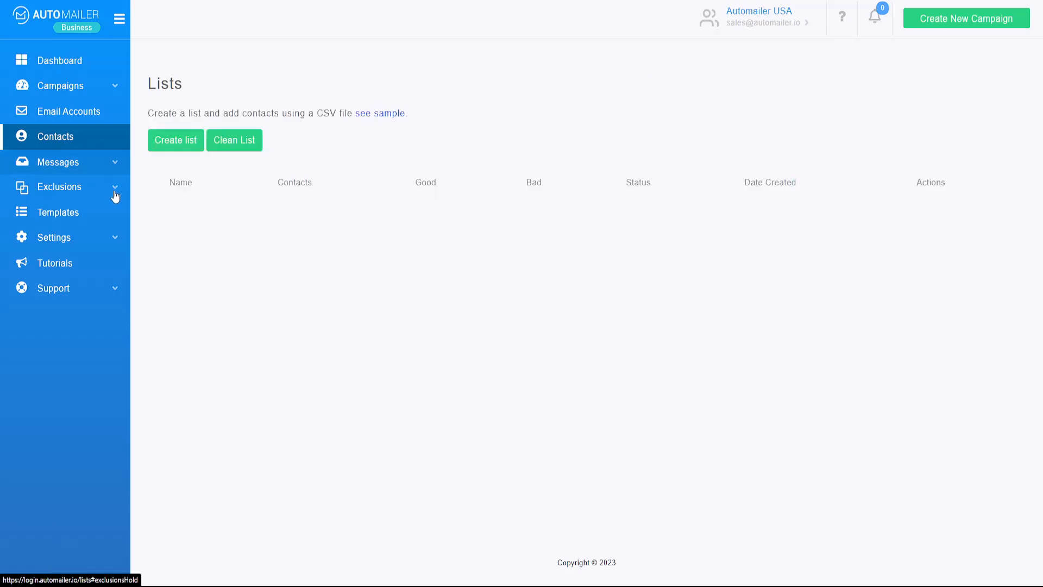
# Start a new template, load the merge fields from "Demo list", and check the fields offered for the subject line
pyautogui.click(86, 212)
pyautogui.click(177, 118)
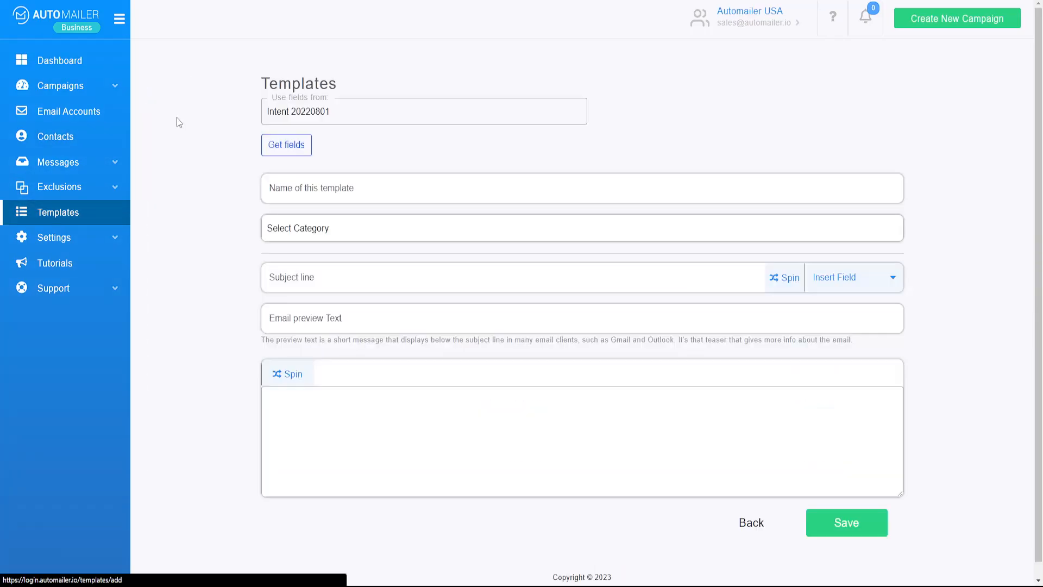
pyautogui.click(295, 114)
pyautogui.scroll(-3, 352, 291)
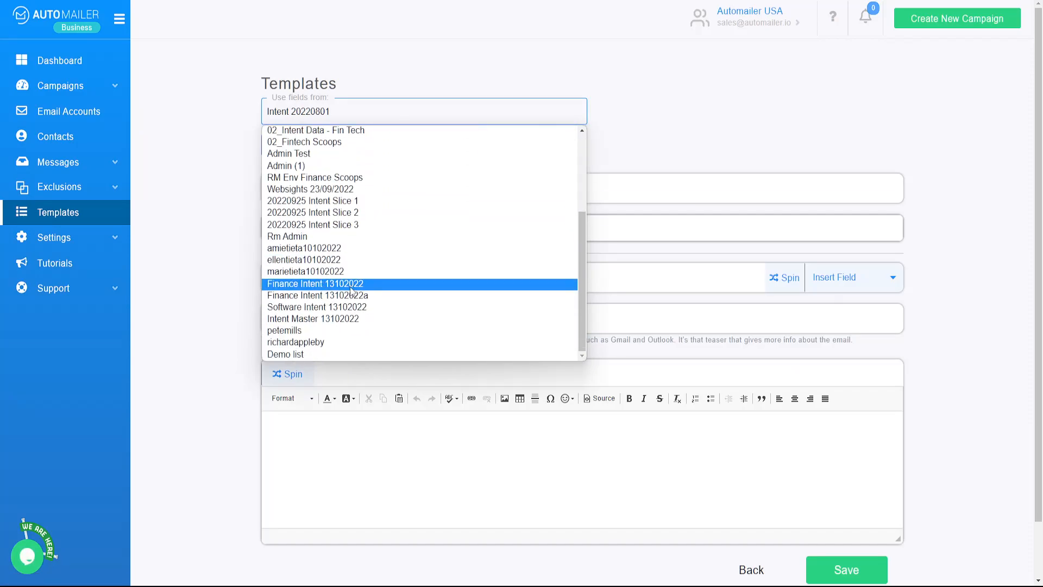
pyautogui.click(313, 355)
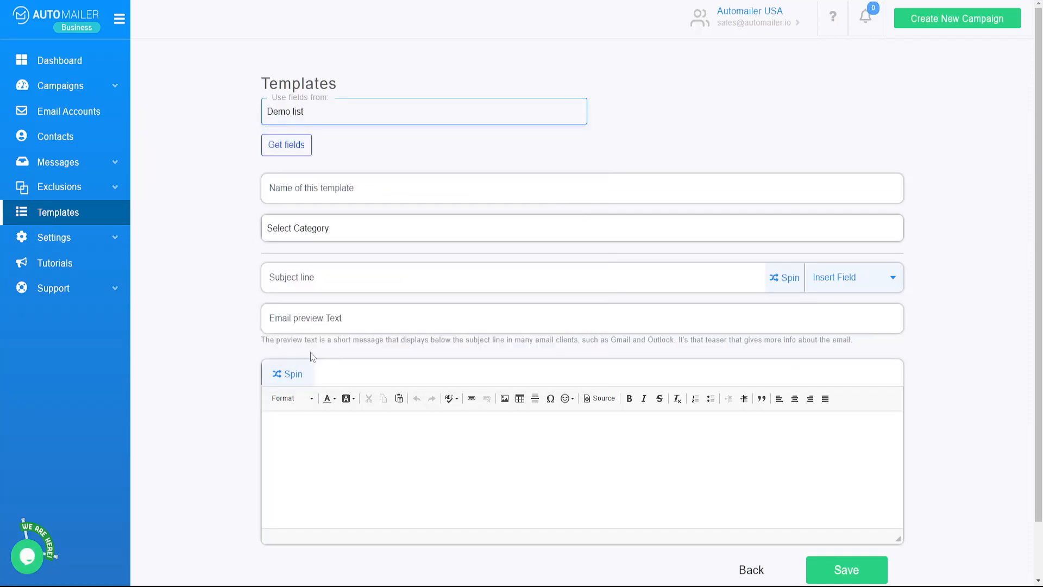
pyautogui.click(296, 144)
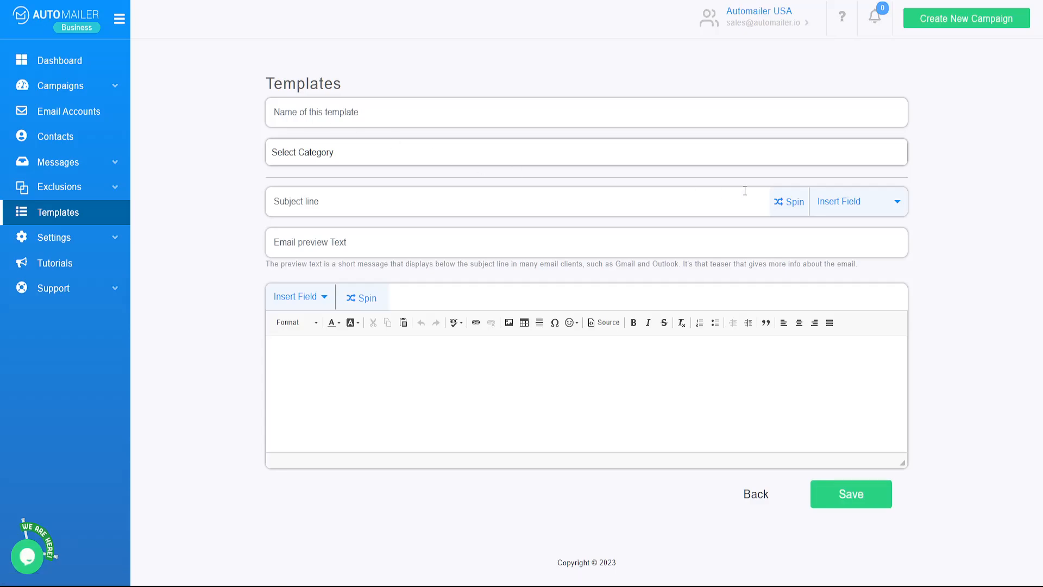
pyautogui.click(838, 204)
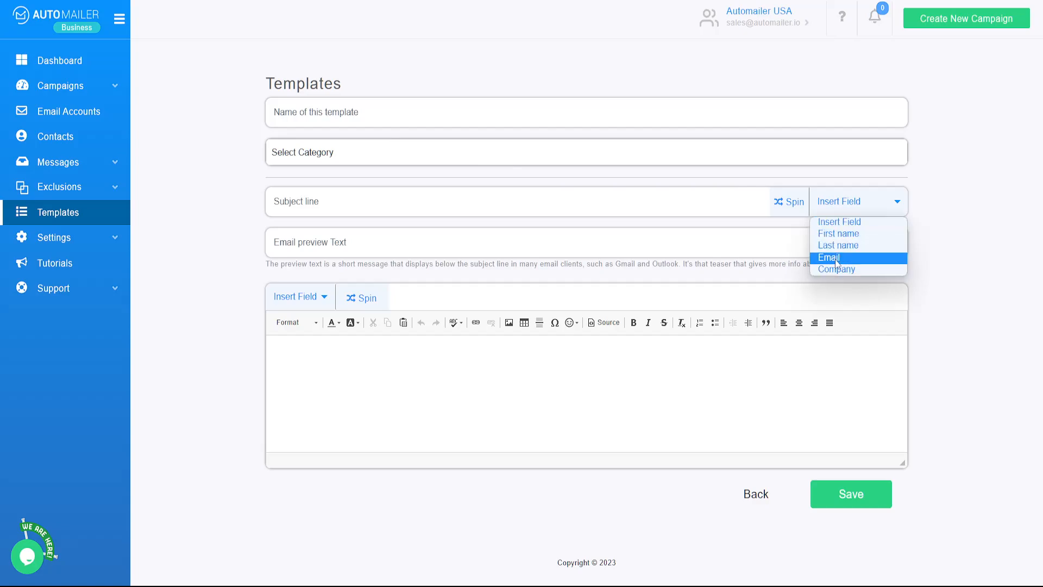
pyautogui.click(221, 265)
# Name the template "Demo" and set its category to Sell a Product
pyautogui.click(323, 114)
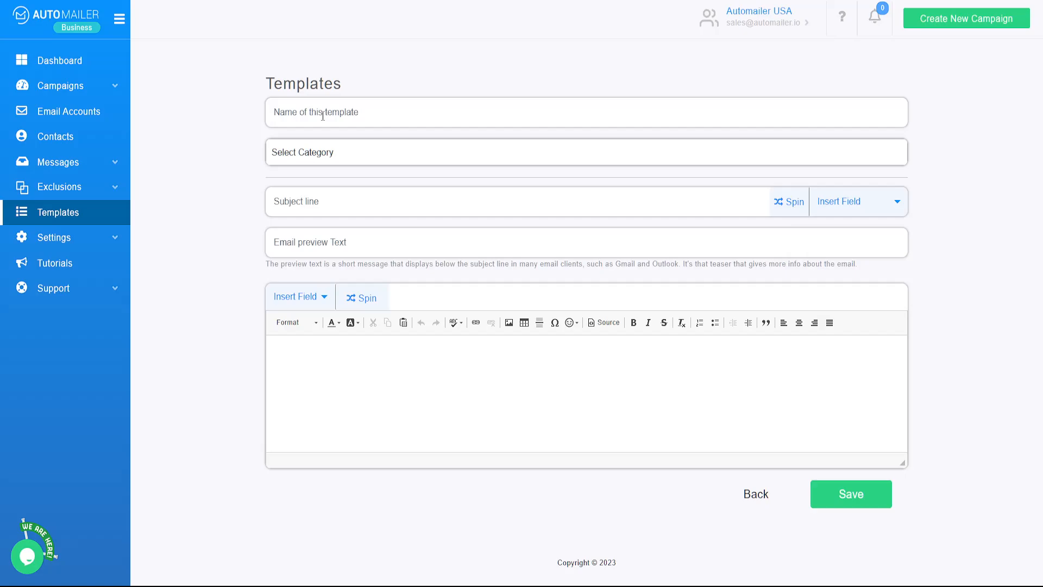
pyautogui.write('DEmo')
pyautogui.press('BackSpace')
pyautogui.press('BackSpace')
pyautogui.press('BackSpace')
pyautogui.write('emo')
pyautogui.click(326, 159)
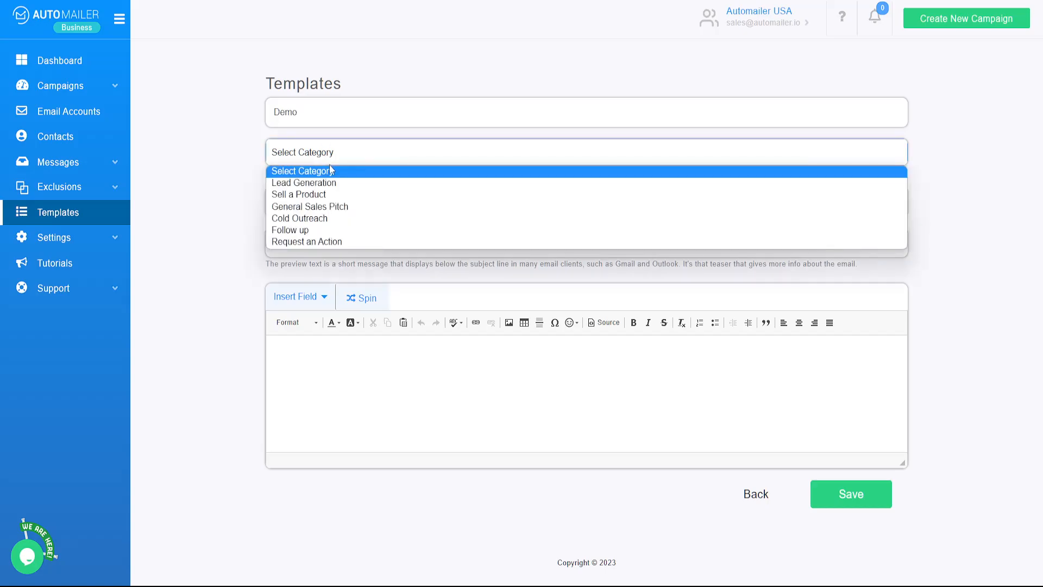
pyautogui.click(333, 195)
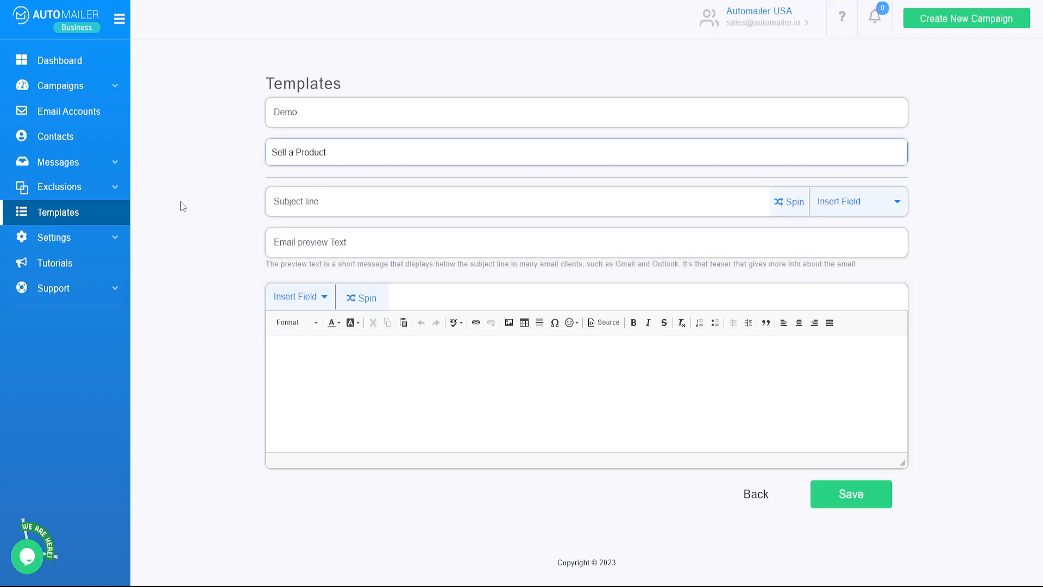
# Compose the subject line from the First name field with fallback "Hey there", followed by ", how are you?"
pyautogui.click(848, 203)
pyautogui.click(851, 234)
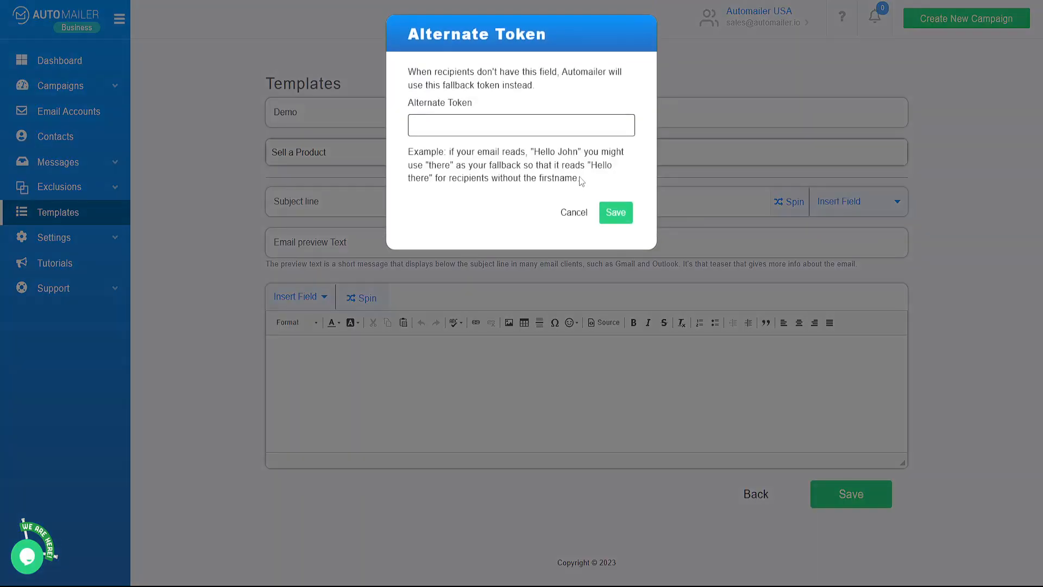
pyautogui.click(431, 123)
pyautogui.write('Hey')
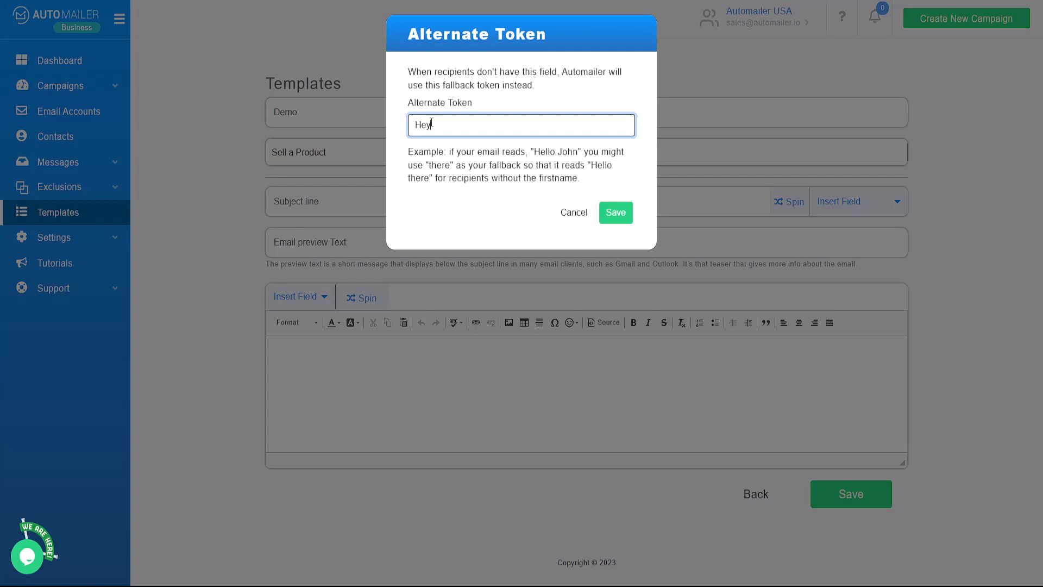
pyautogui.write(' there')
pyautogui.click(613, 214)
pyautogui.write(', how')
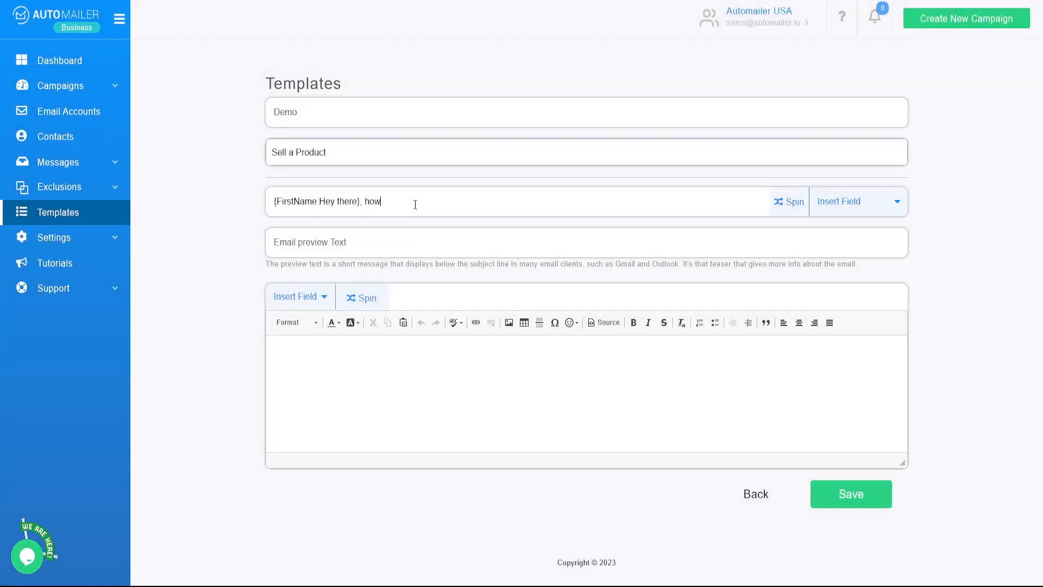
pyautogui.write(' are you?')
# Enter "Checking in" as the email preview text
pyautogui.click(380, 243)
pyautogui.click(385, 237)
pyautogui.write('C')
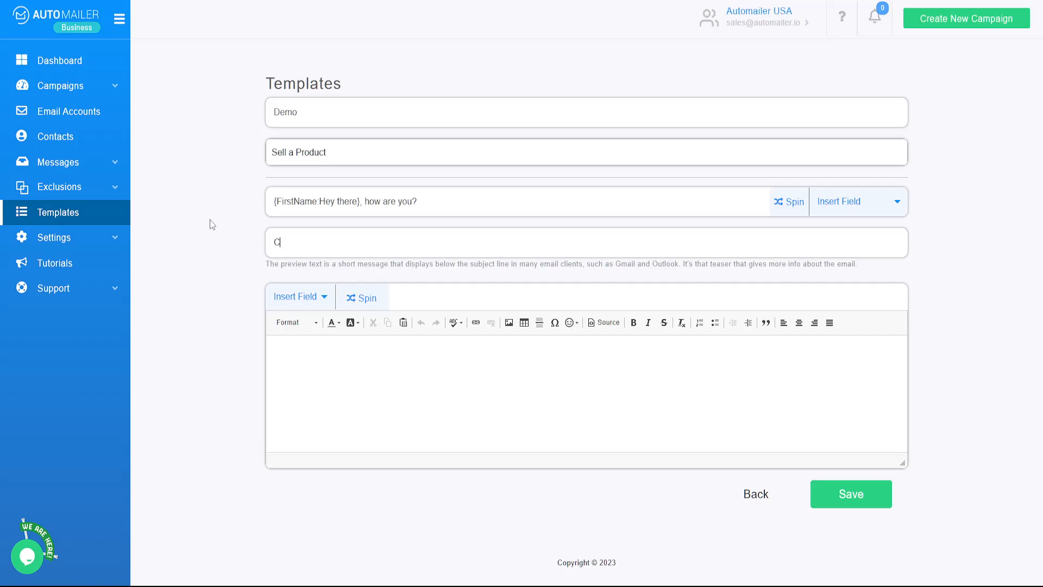
pyautogui.write('hecking in')
# Begin the message body with the First name field, using "Hey there" as the alternate token
pyautogui.click(354, 377)
pyautogui.click(324, 298)
pyautogui.click(304, 326)
pyautogui.click(481, 124)
pyautogui.write('Hey ')
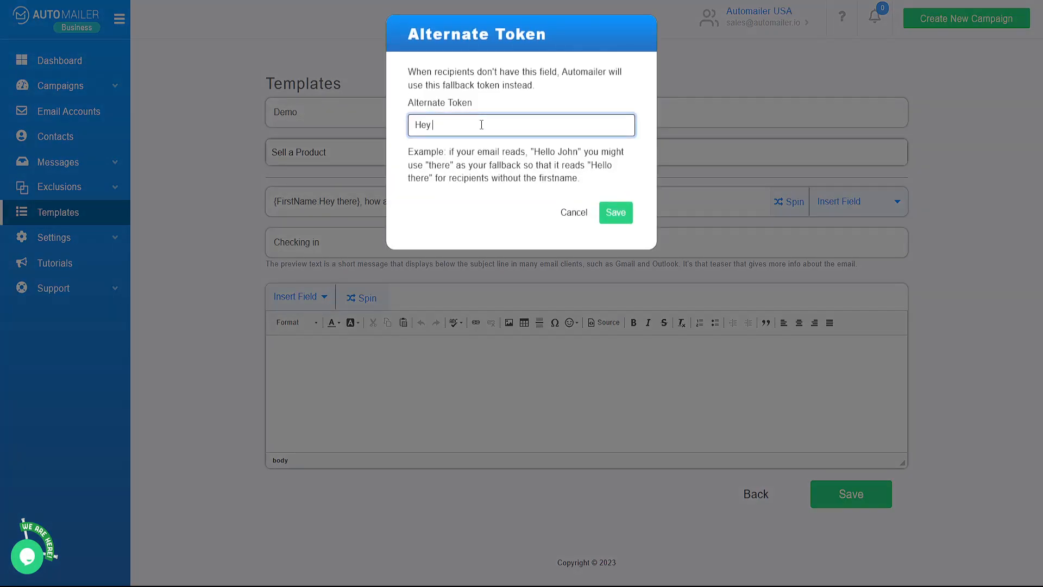
pyautogui.write('there')
pyautogui.click(616, 213)
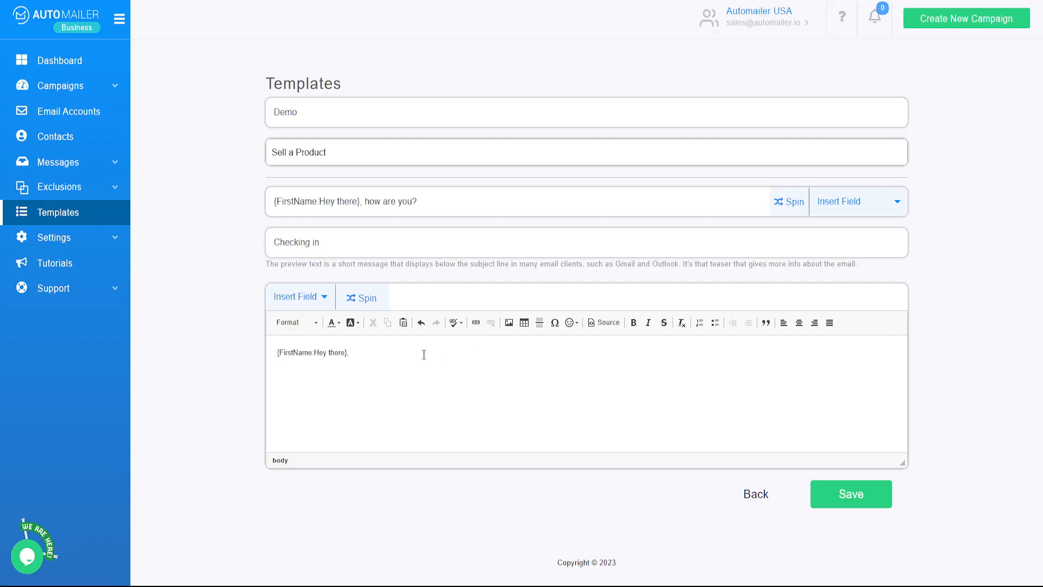
# Add the body line "How are things at" followed by the Company field with fallback "your company" and a question mark
pyautogui.press('Return')
pyautogui.write('How are things at')
pyautogui.click(298, 298)
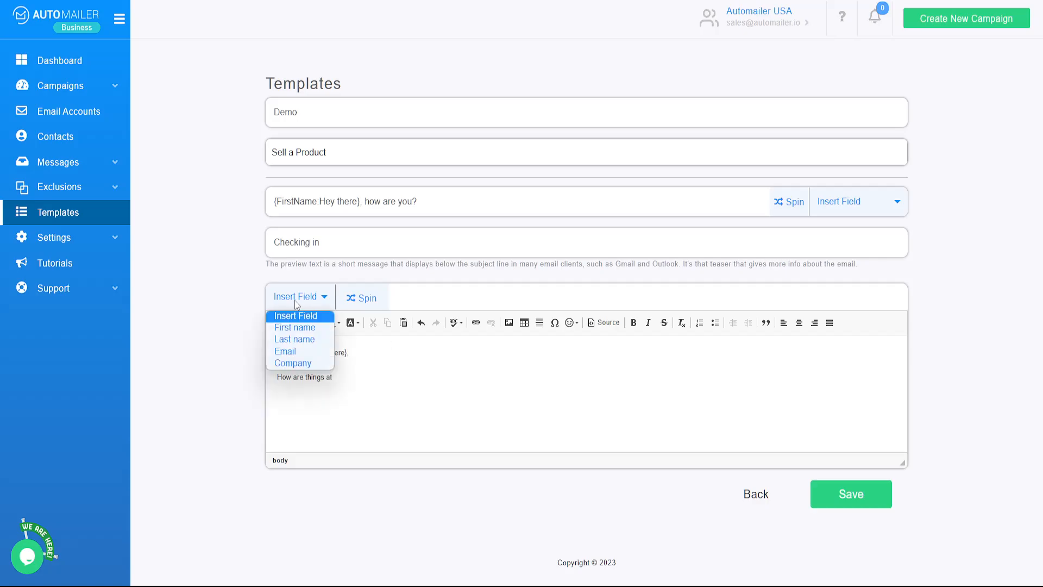
pyautogui.click(300, 366)
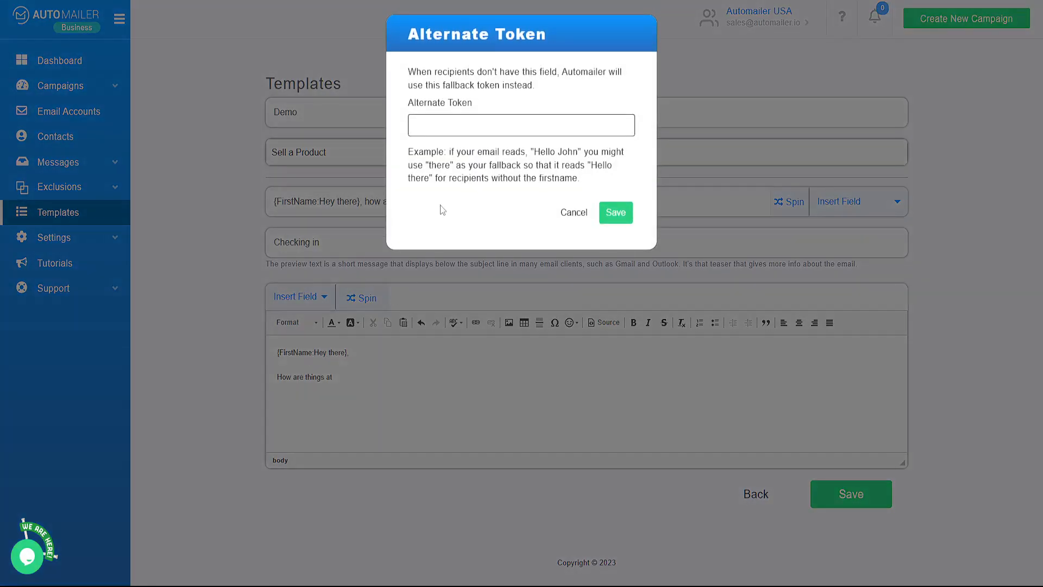
pyautogui.click(471, 124)
pyautogui.write('your ')
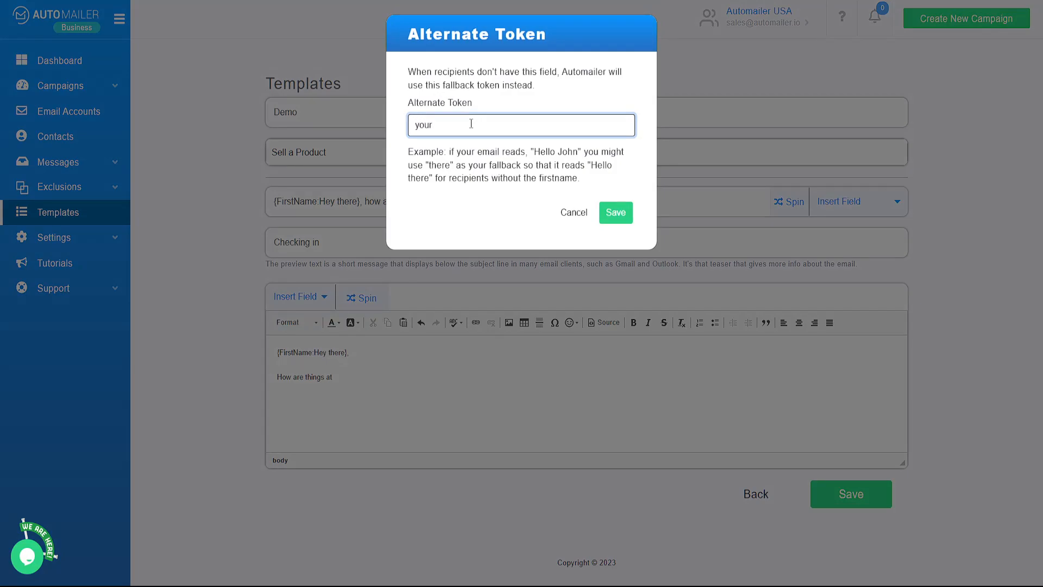
pyautogui.write('company')
pyautogui.click(613, 213)
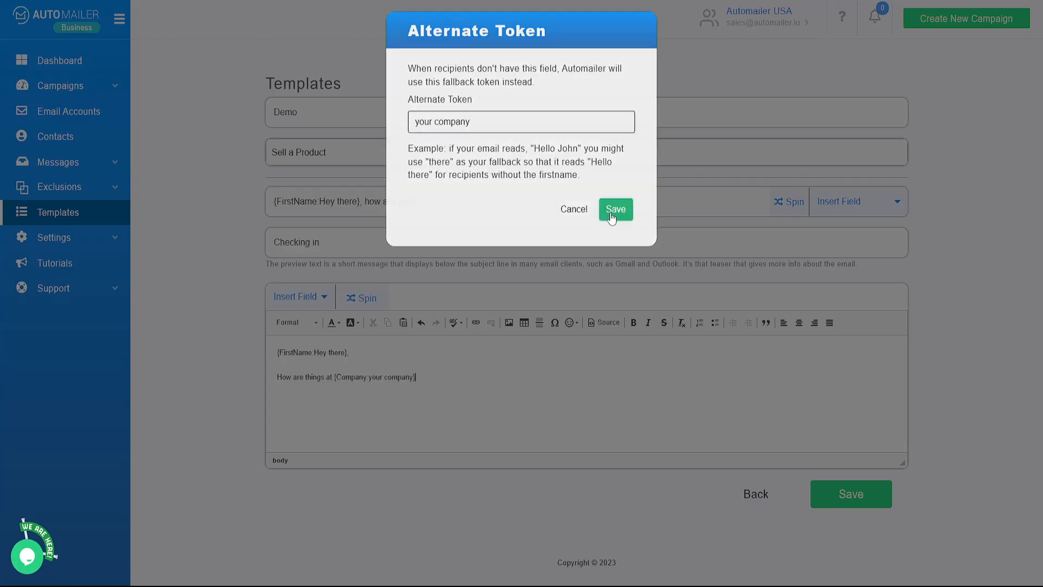
pyautogui.write('?')
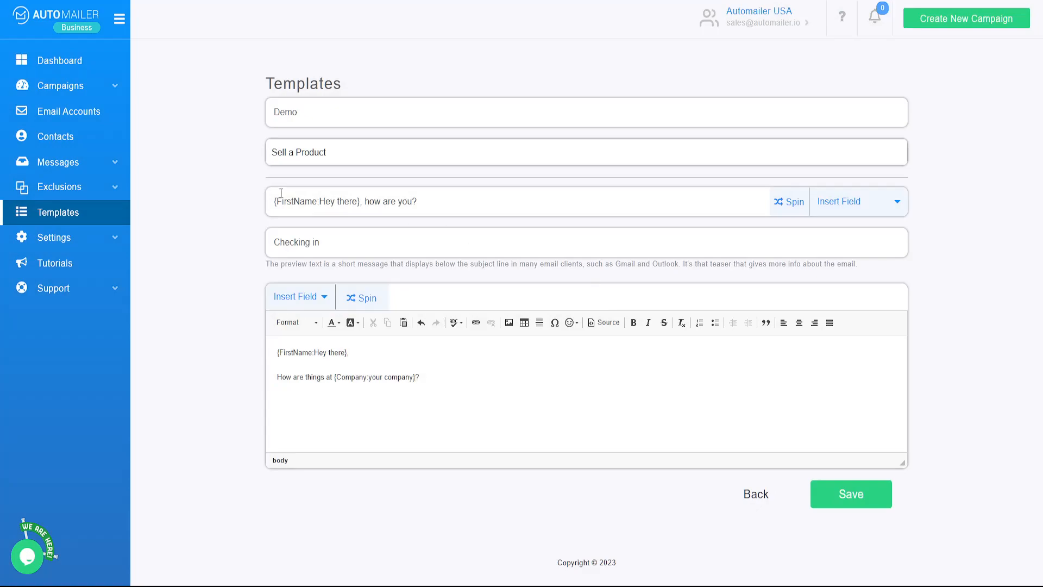
# Review the merge fields and fallback wording in the template's subject line, preview text and message body
pyautogui.moveTo(282, 201); pyautogui.dragTo(426, 196)
pyautogui.click(410, 242)
pyautogui.moveTo(386, 243); pyautogui.dragTo(226, 286)
pyautogui.click(223, 286)
pyautogui.moveTo(279, 351); pyautogui.dragTo(350, 353)
pyautogui.click(321, 360)
pyautogui.click(382, 385)
pyautogui.moveTo(303, 377); pyautogui.dragTo(317, 379)
pyautogui.click(354, 381)
pyautogui.doubleClick(349, 380)
pyautogui.click(348, 380)
pyautogui.moveTo(369, 378); pyautogui.dragTo(415, 380)
pyautogui.click(466, 389)
# Save the template and start creating a new campaign
pyautogui.click(854, 496)
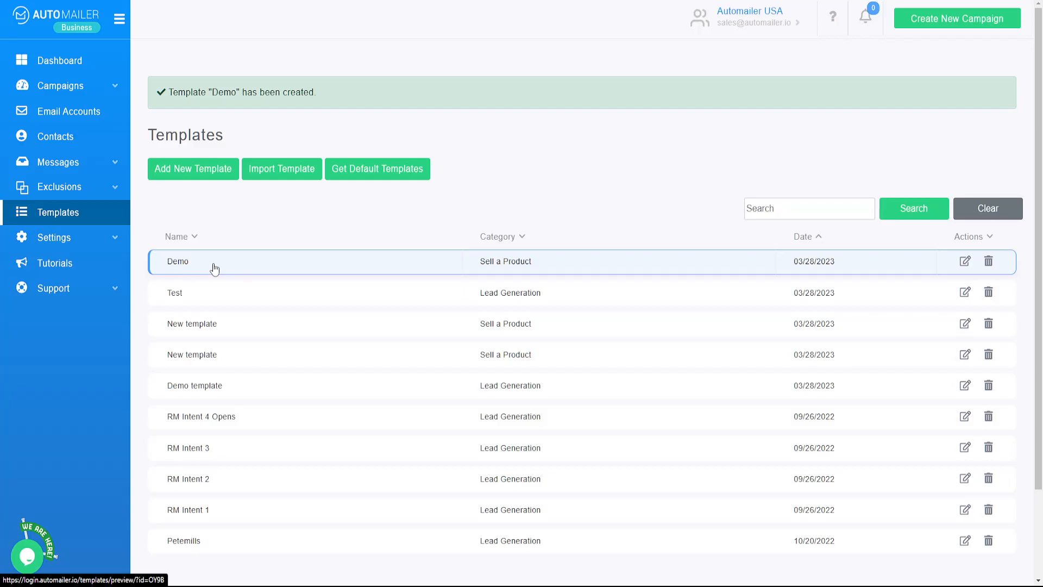
pyautogui.click(920, 28)
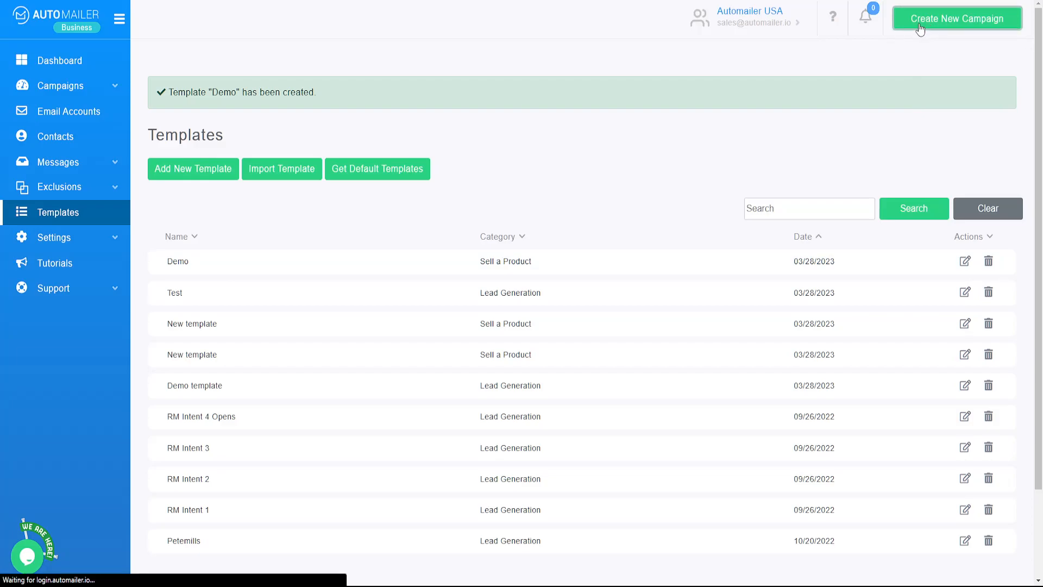
# Select the available SMTP sending account and name the campaign "Demo camp"
pyautogui.click(475, 196)
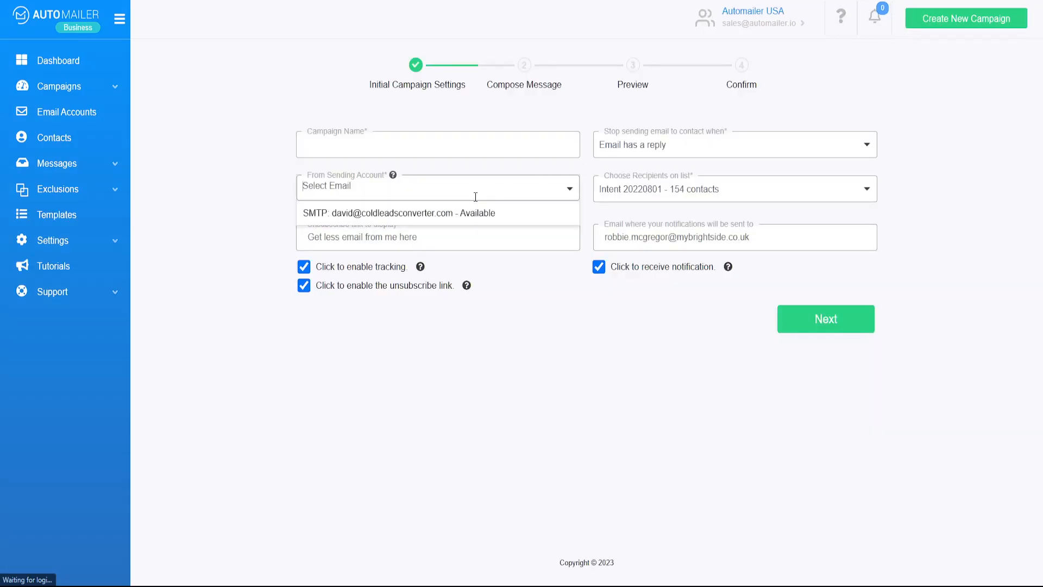
pyautogui.click(437, 213)
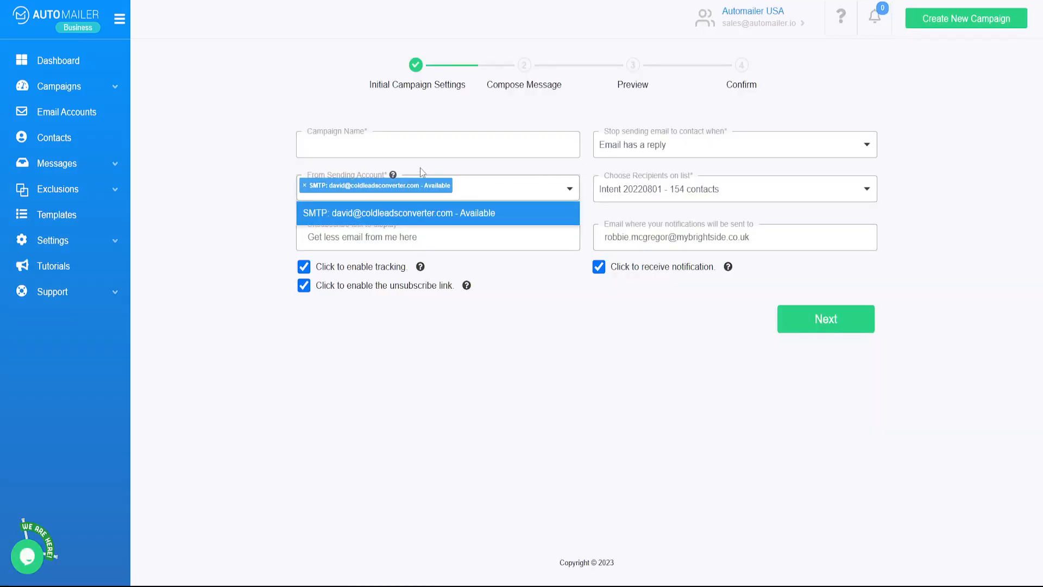
pyautogui.click(256, 189)
pyautogui.click(352, 149)
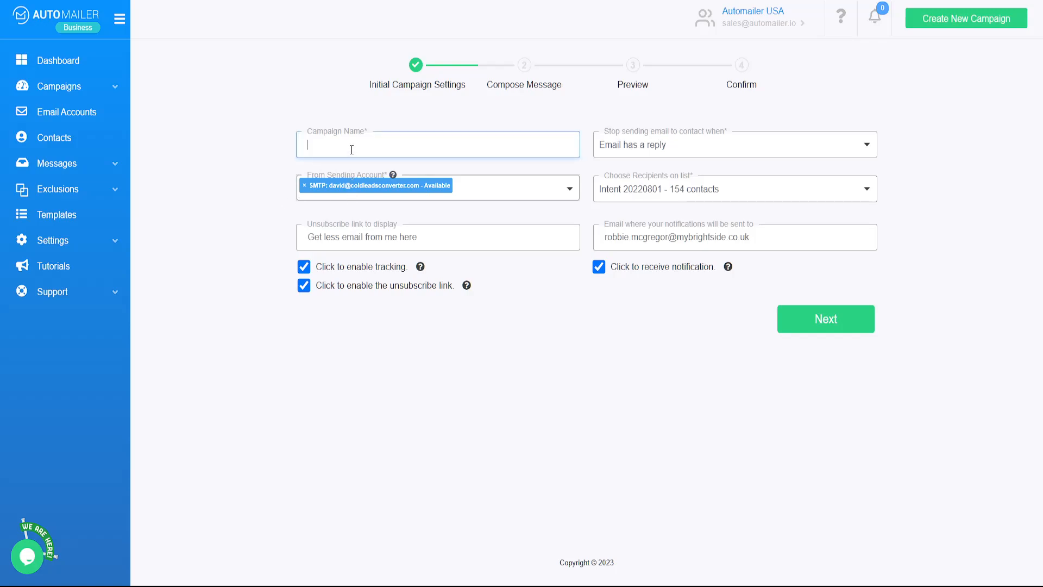
pyautogui.write('Demo campa')
# Choose "Demo list" as the campaign's recipients and continue to composing the message
pyautogui.click(633, 188)
pyautogui.scroll(-5, 640, 380)
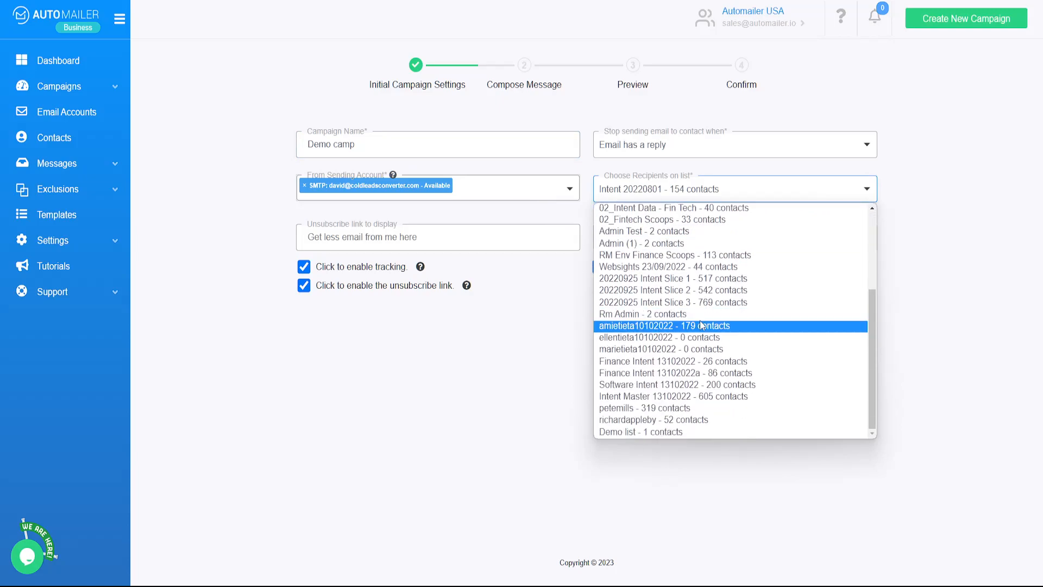
pyautogui.click(625, 433)
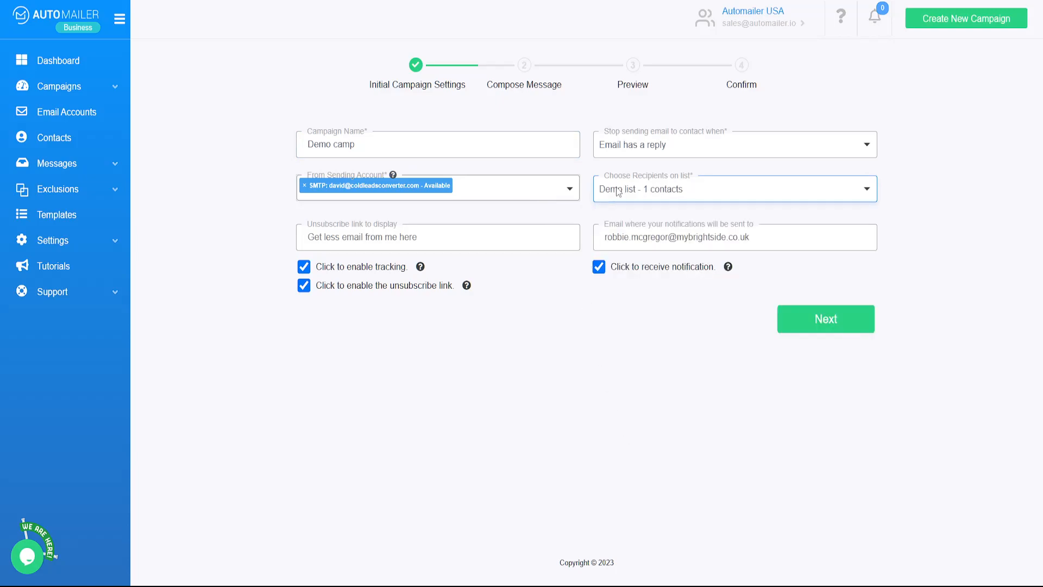
pyautogui.click(826, 319)
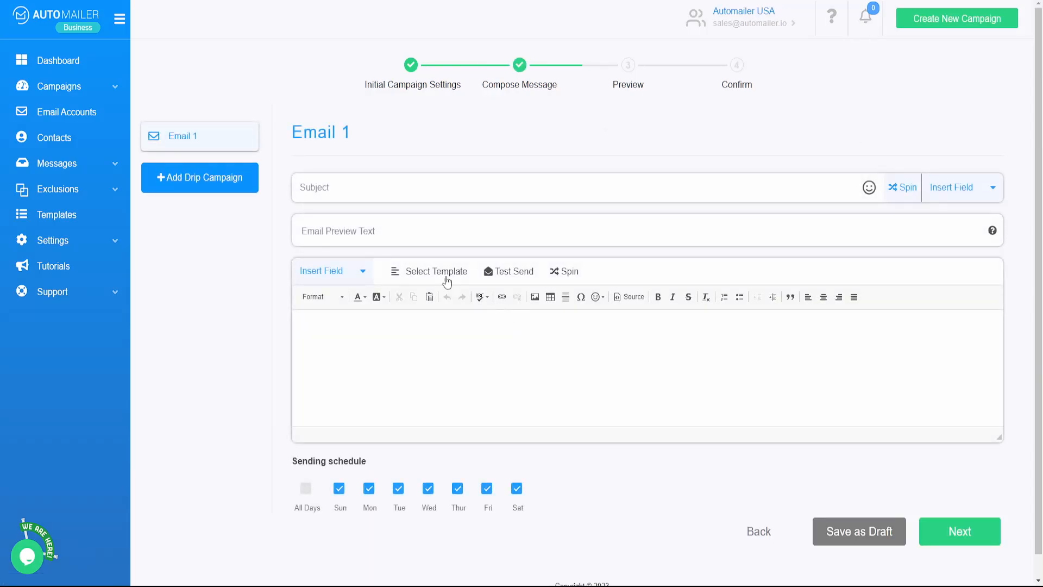
pyautogui.click(438, 271)
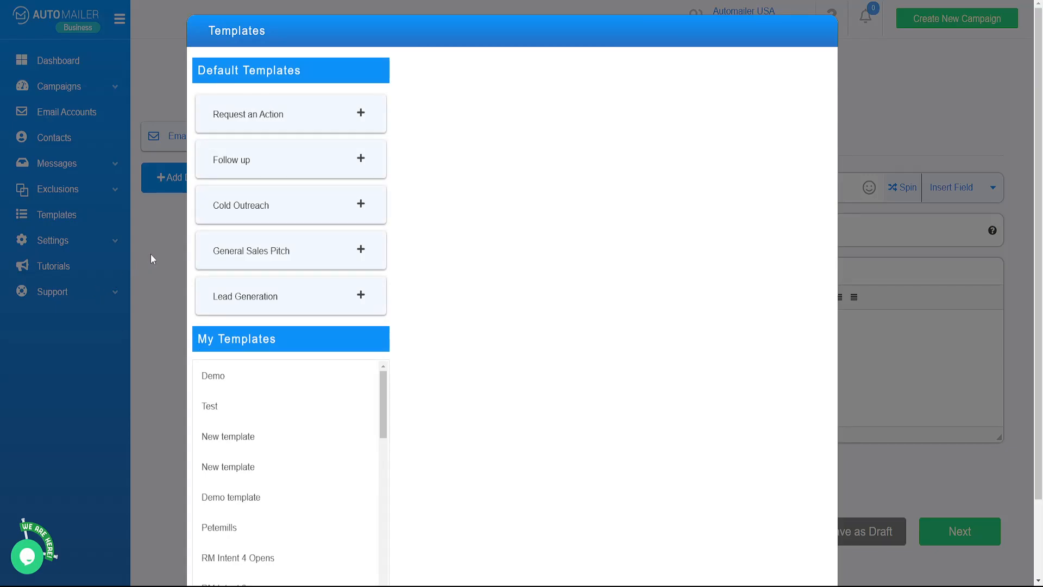
pyautogui.click(152, 258)
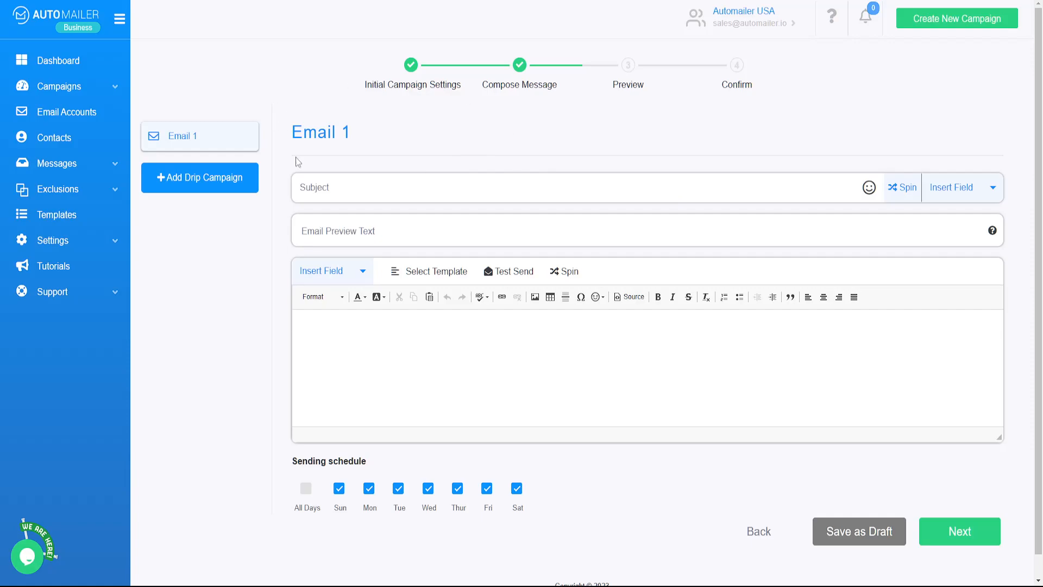
pyautogui.click(967, 194)
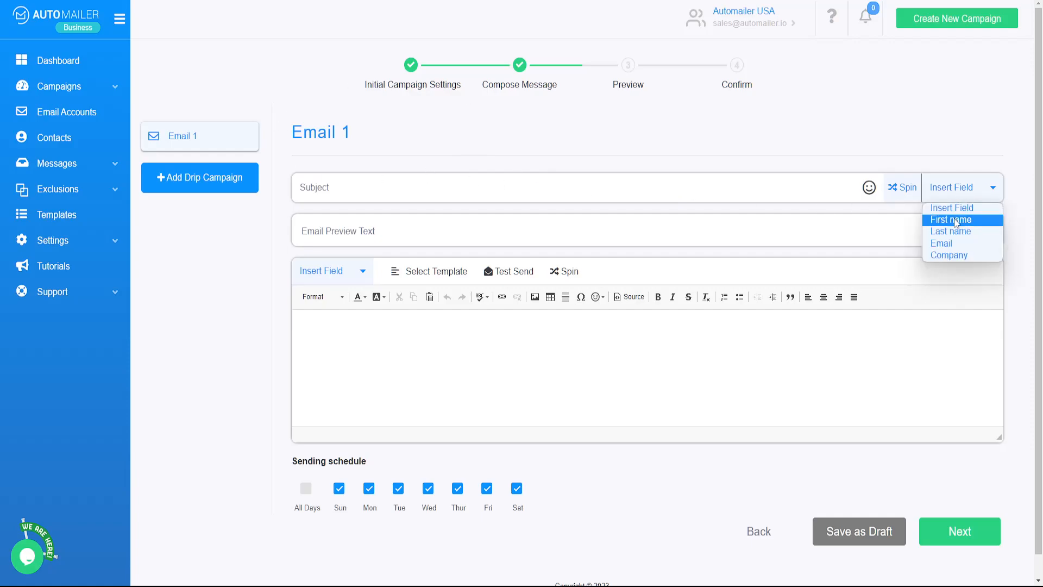
pyautogui.click(424, 232)
pyautogui.click(419, 345)
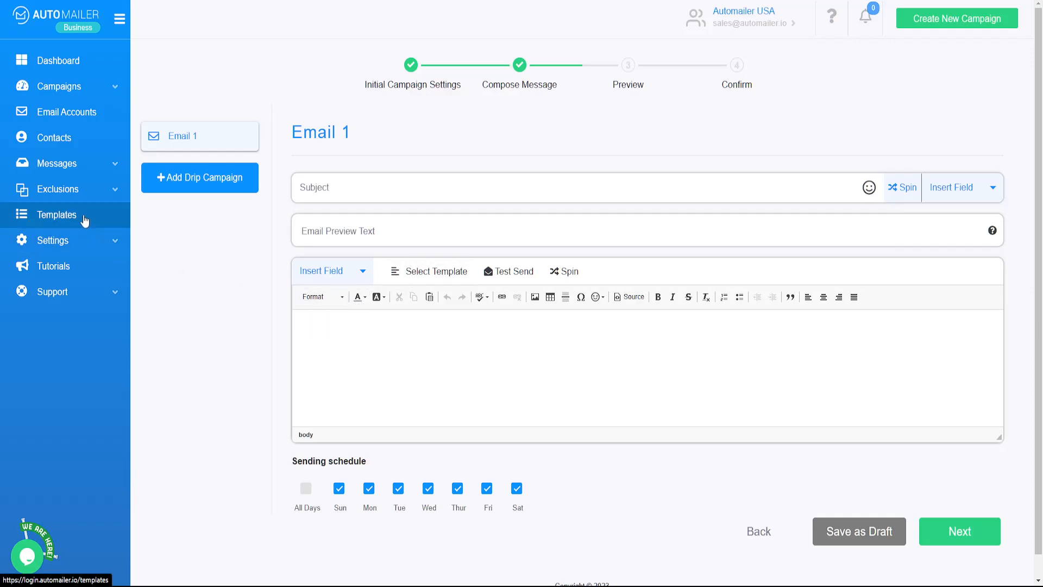
# Apply the saved "Demo" template to Email 1 of the campaign
pyautogui.click(433, 271)
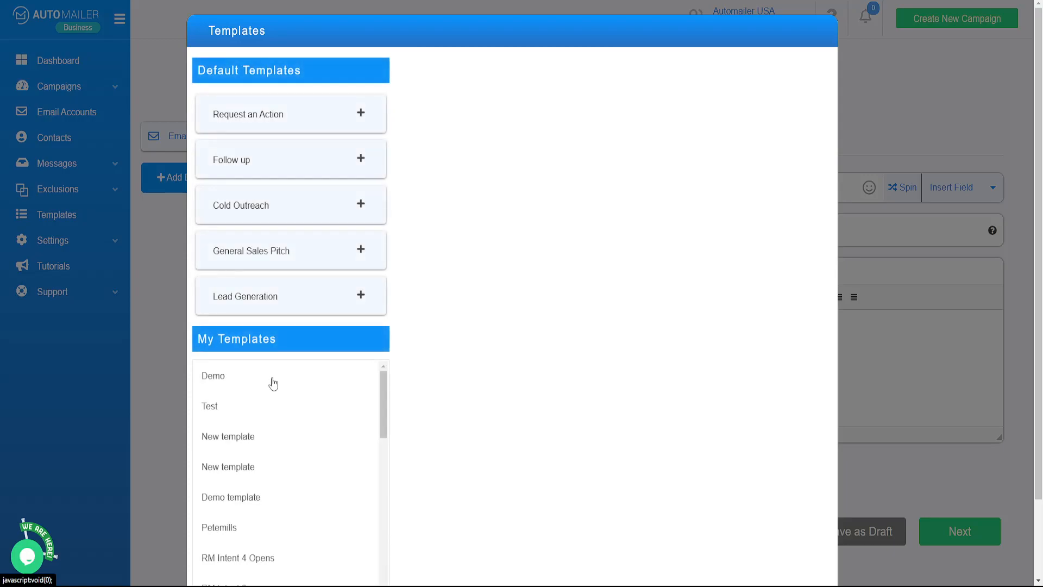
pyautogui.click(277, 376)
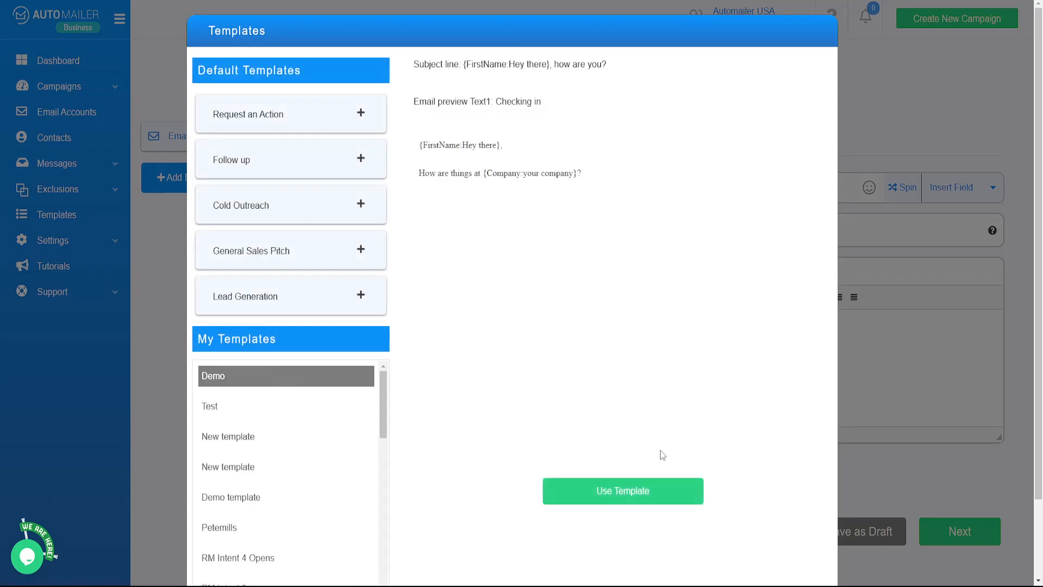
pyautogui.click(630, 495)
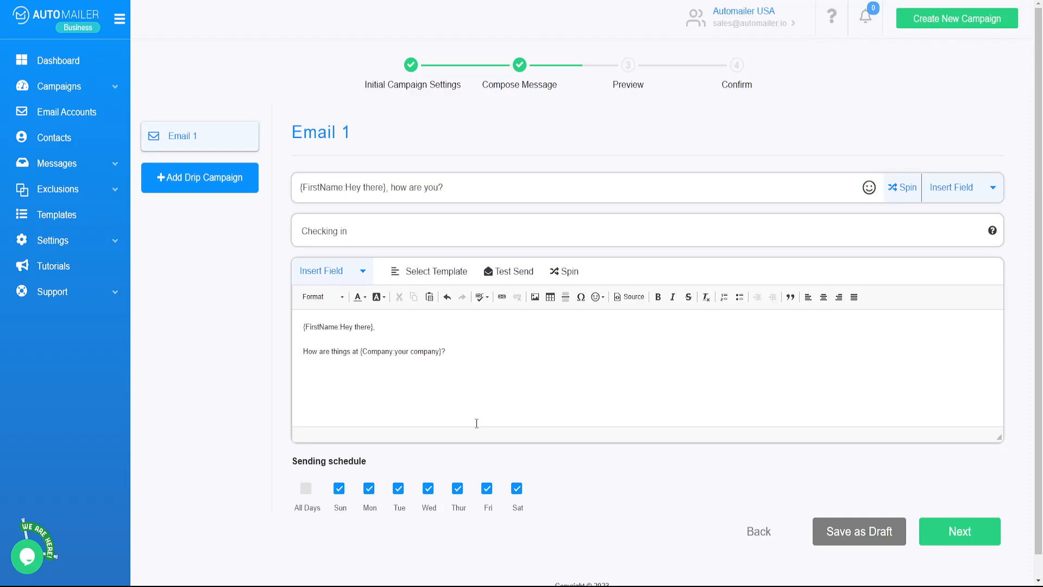
# Advance to the campaign preview and examine the personalized subject, preview text, message body and sending schedule
pyautogui.scroll(-1, 477, 423)
pyautogui.click(954, 507)
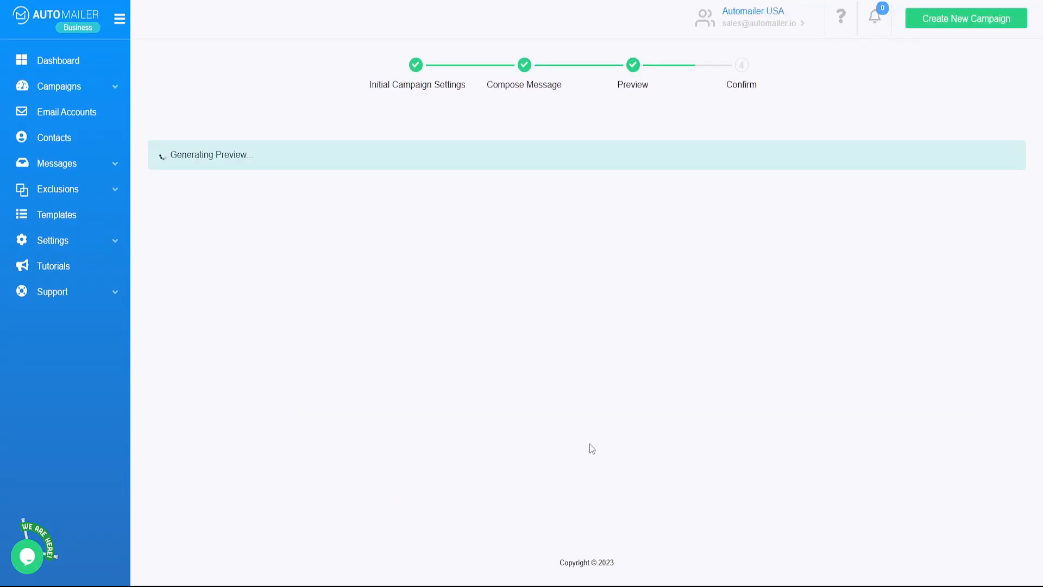
pyautogui.scroll(-3, 541, 462)
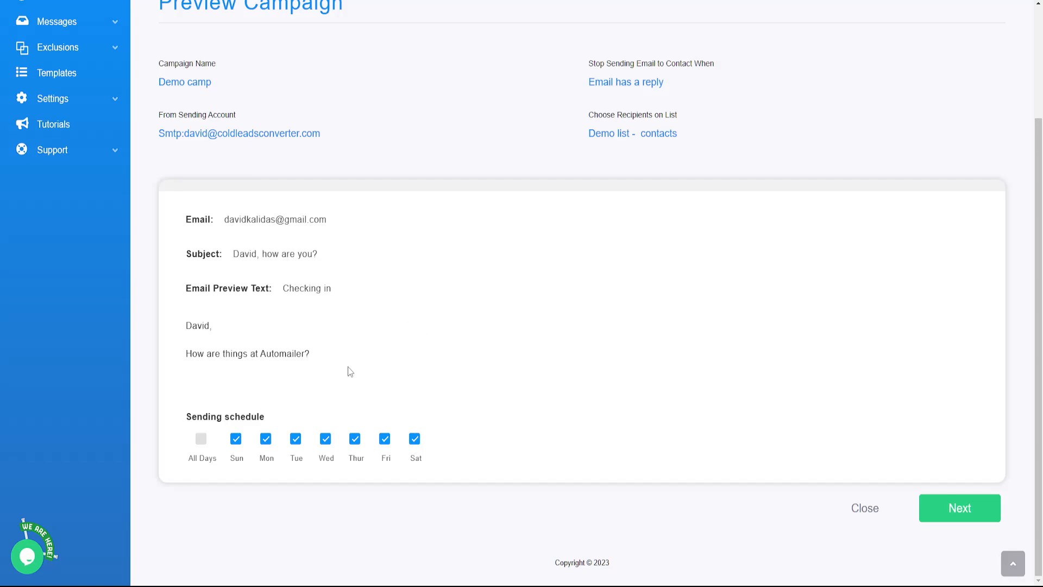
pyautogui.scroll(2, 351, 372)
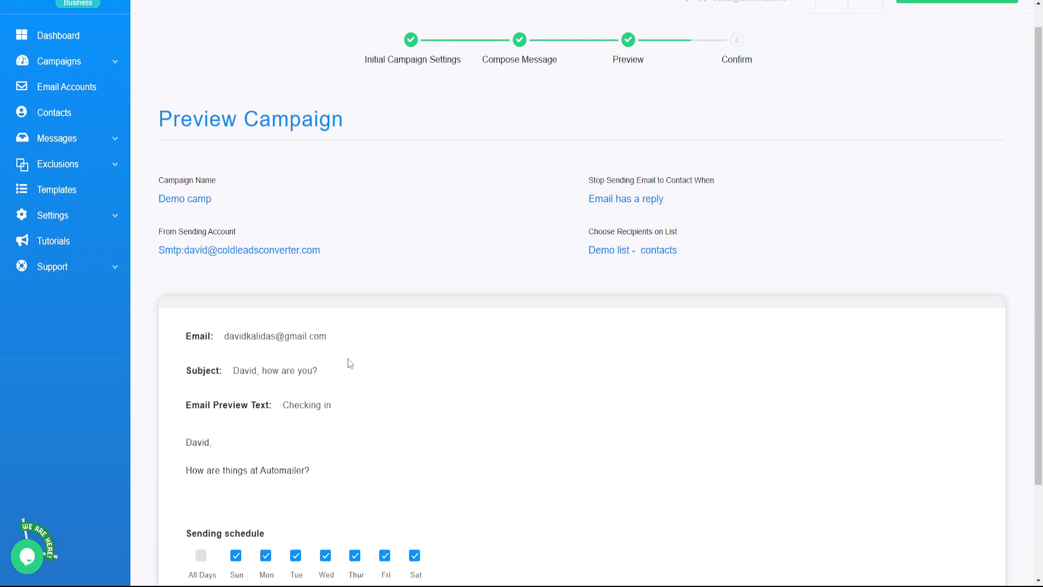